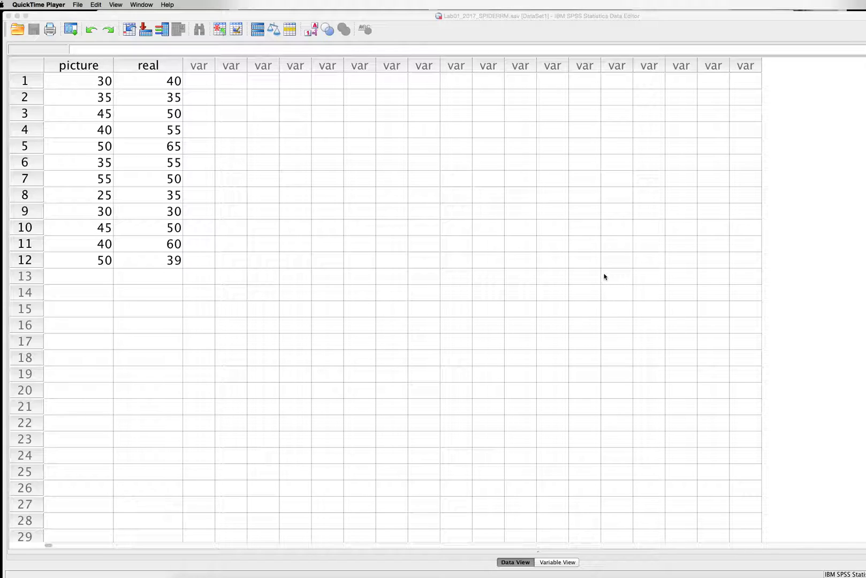
# Run a Paired-Samples T Test pairing Picture of Spider as Variable1 with Real Spider as Variable2.
pyautogui.click(291, 18)
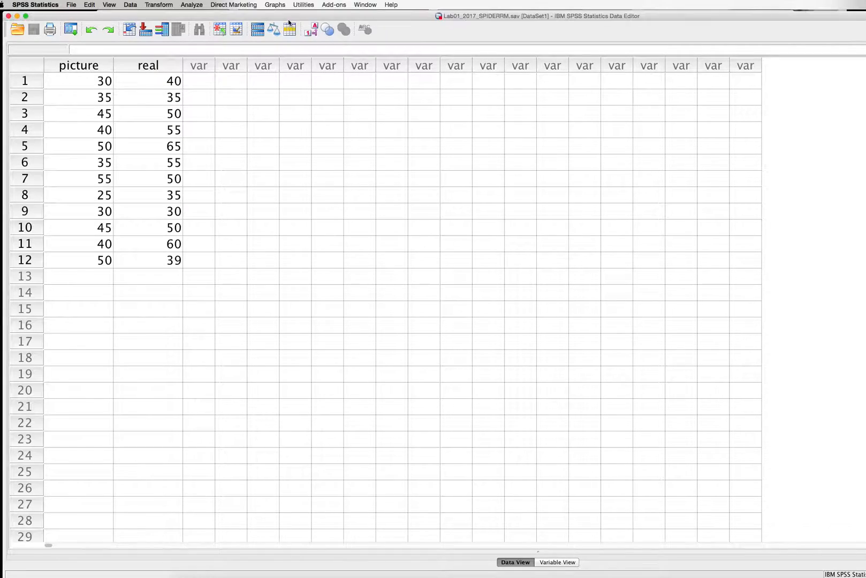
pyautogui.click(192, 5)
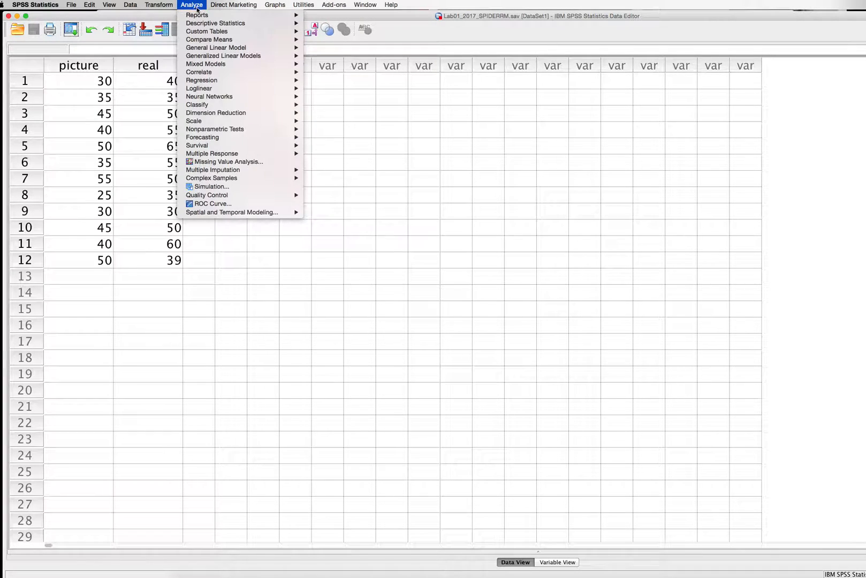
pyautogui.moveTo(219, 41)
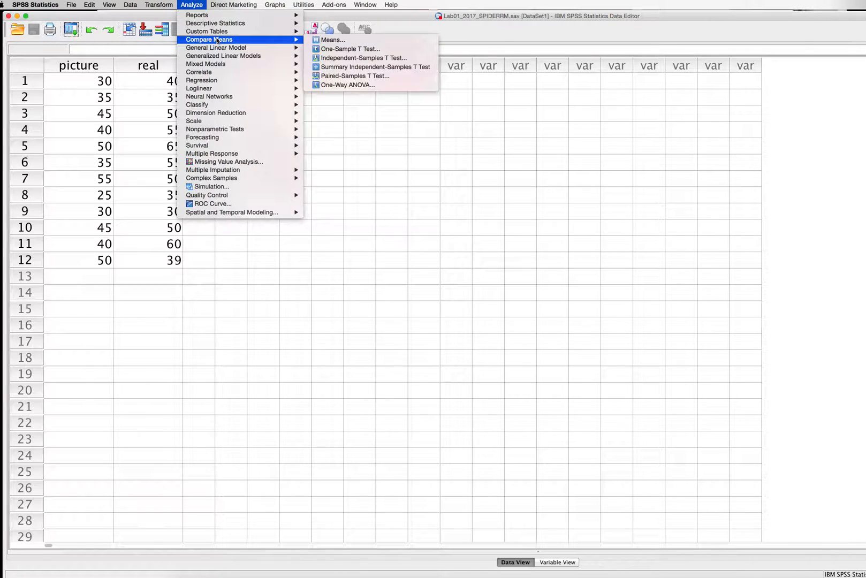
pyautogui.click(345, 76)
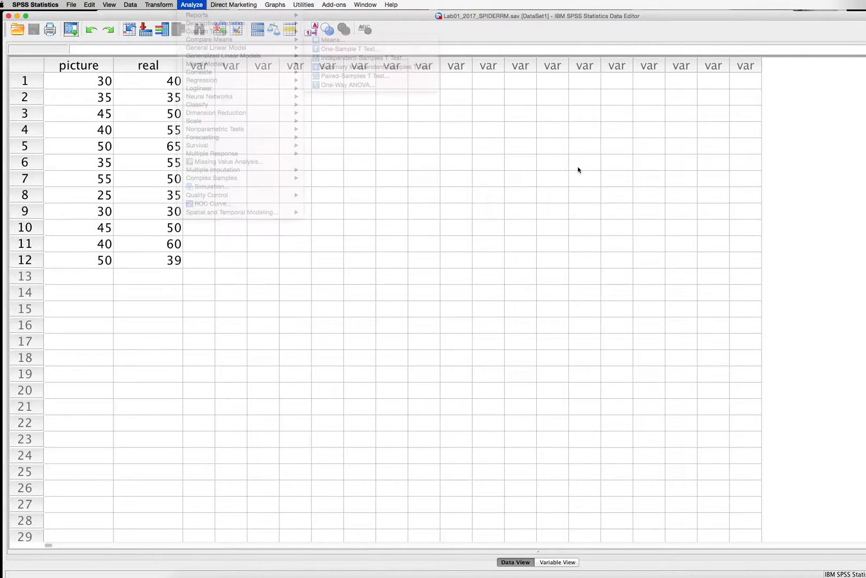
pyautogui.moveTo(205, 16)
pyautogui.mouseDown()
pyautogui.moveTo(557, 139)
pyautogui.moveTo(535, 140)
pyautogui.mouseUp()
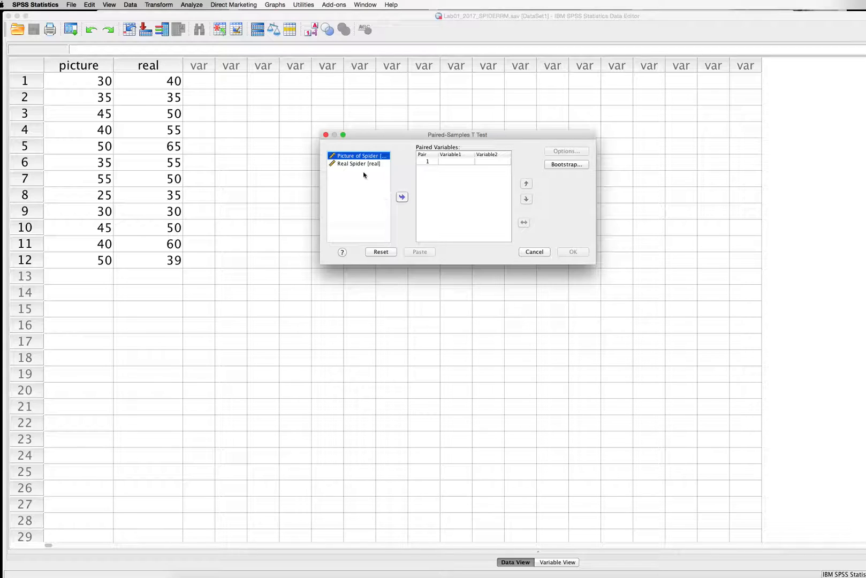
pyautogui.click(403, 197)
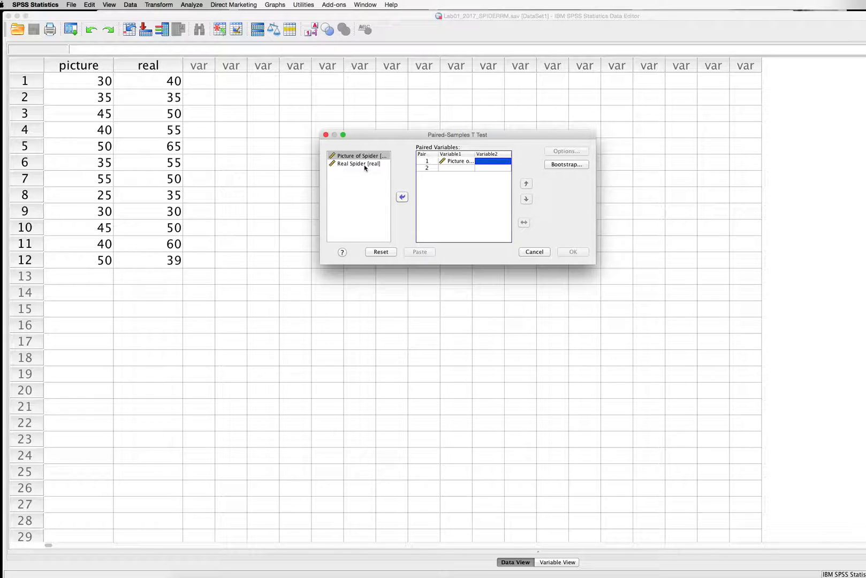
pyautogui.click(365, 164)
pyautogui.click(402, 197)
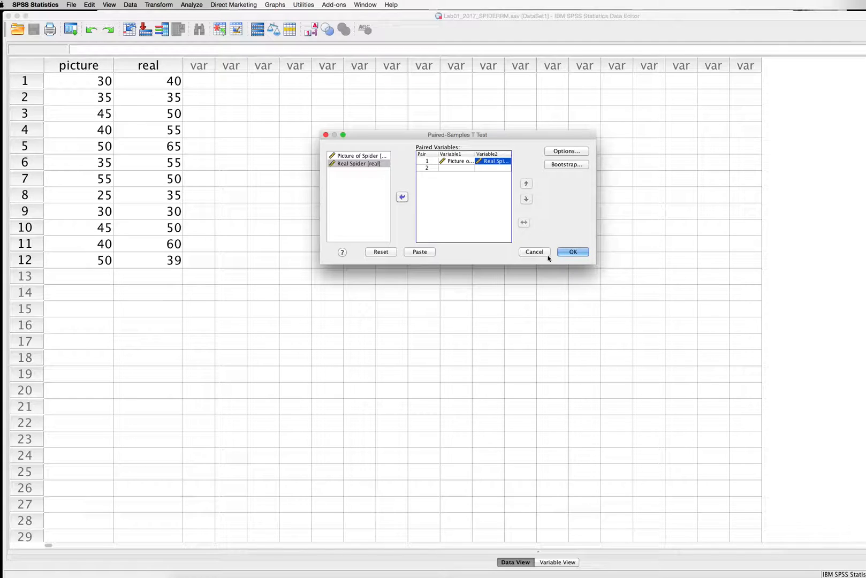
pyautogui.click(573, 254)
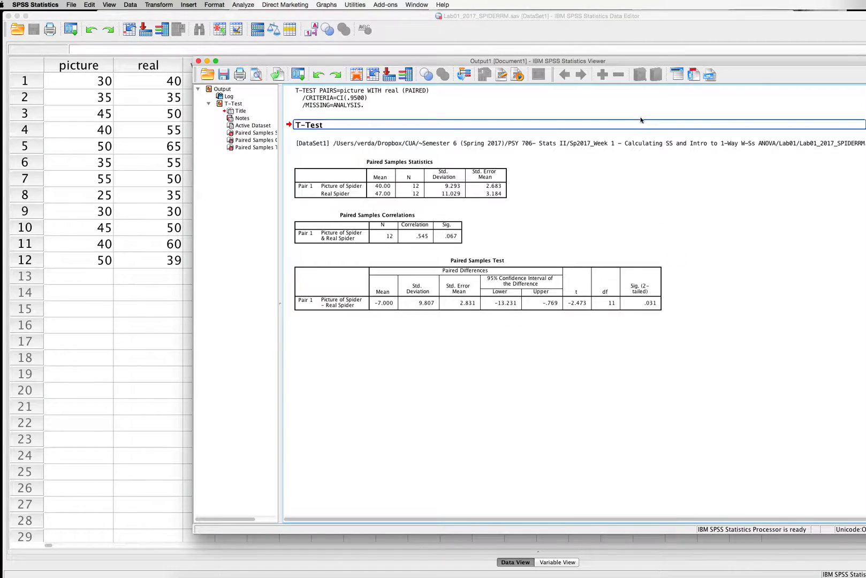
# Bring the full output window into view and examine the paired samples statistics, correlations and test tables.
pyautogui.doubleClick(639, 60)
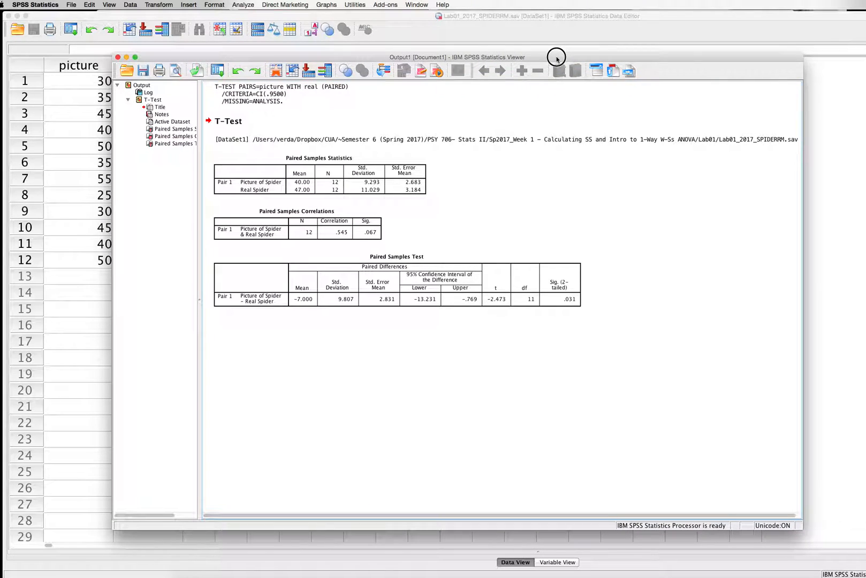
pyautogui.click(283, 216)
pyautogui.click(392, 169)
pyautogui.click(299, 204)
pyautogui.click(586, 220)
# Define a within-subject factor named Spider with 2 levels for a General Linear Model Repeated Measures analysis.
pyautogui.click(243, 4)
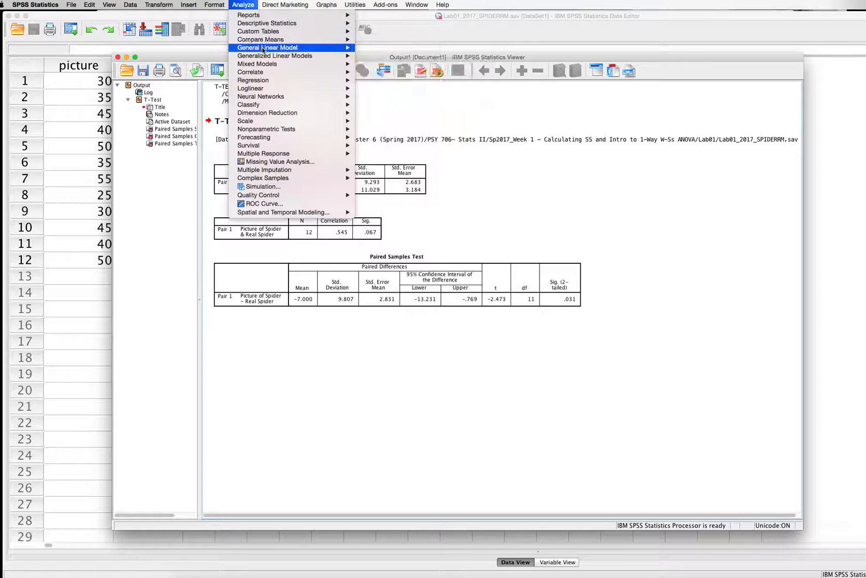
pyautogui.moveTo(266, 51)
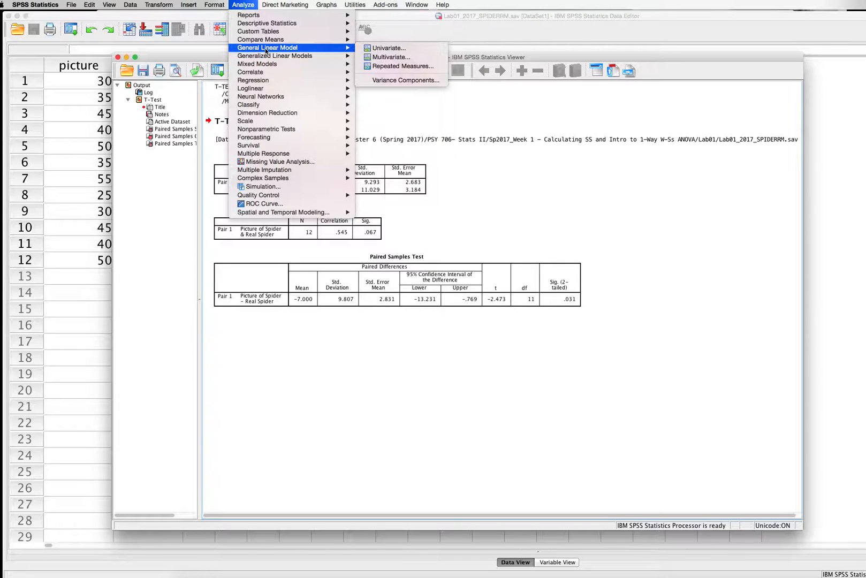
pyautogui.click(398, 66)
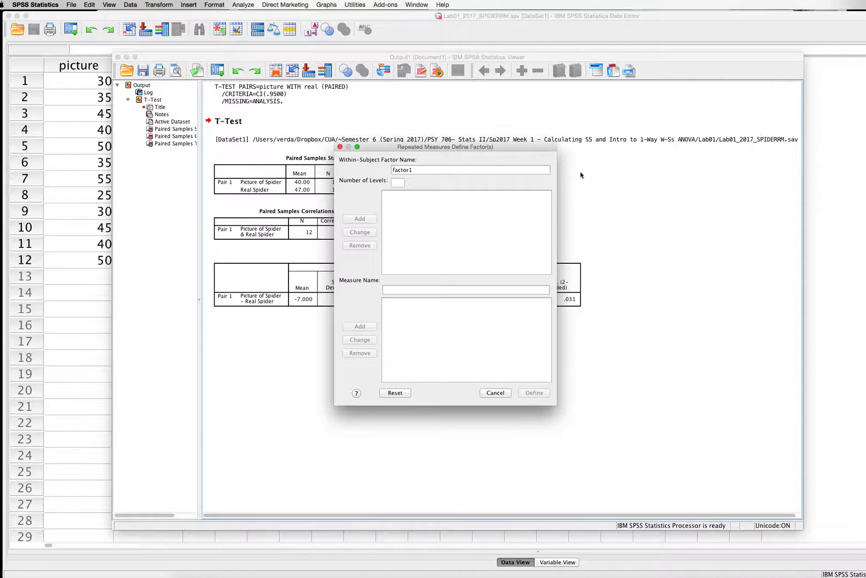
pyautogui.doubleClick(449, 170)
pyautogui.press('BackSpace')
pyautogui.write('Spider')
pyautogui.click(398, 183)
pyautogui.write('2')
pyautogui.click(360, 220)
pyautogui.click(539, 395)
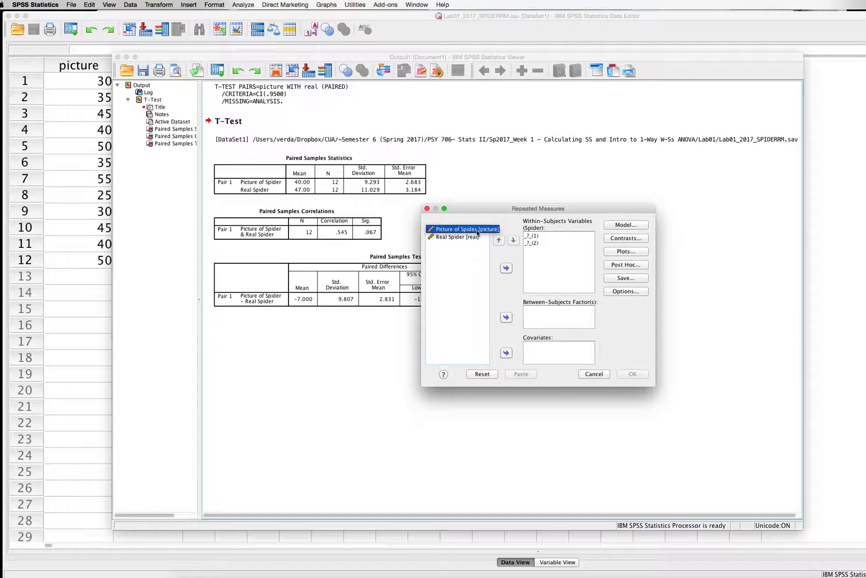
# Assign picture to level 1 and real to level 2 of the Spider factor and run the analysis with default options.
pyautogui.click(507, 269)
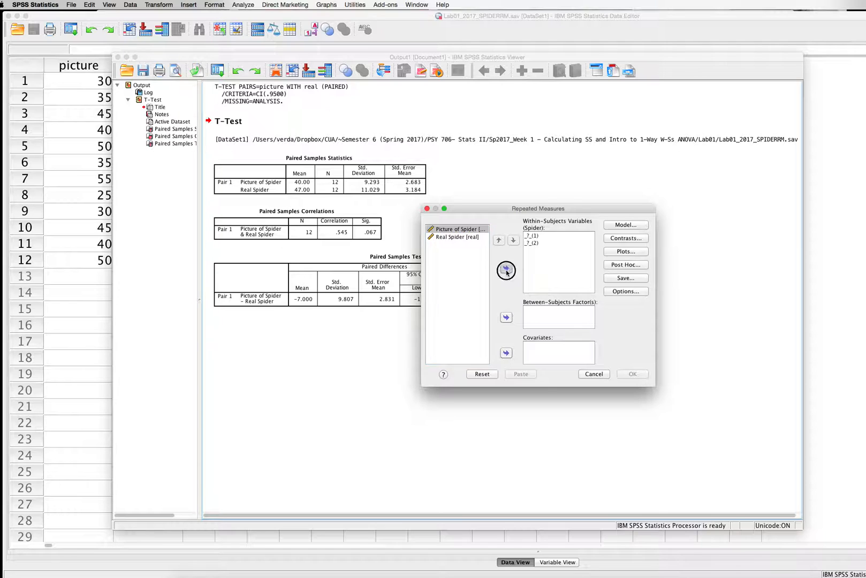
pyautogui.click(506, 269)
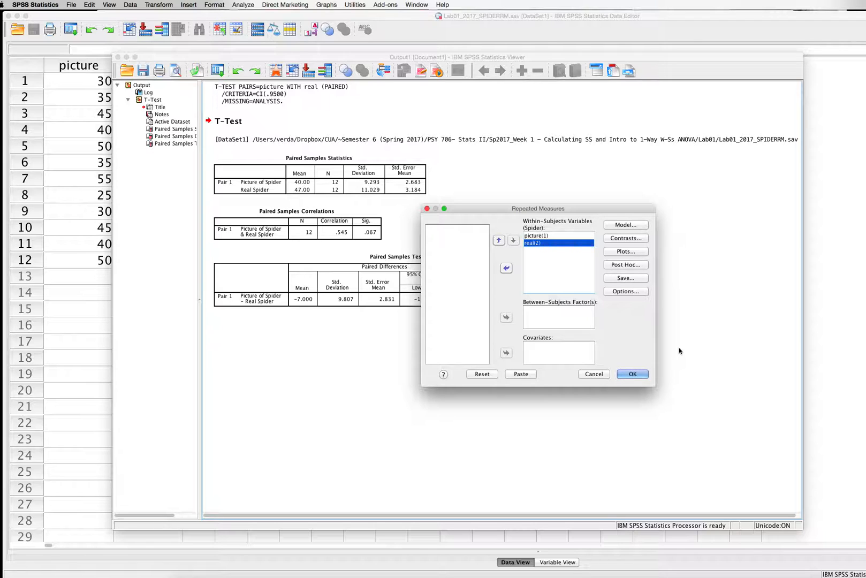
pyautogui.click(639, 292)
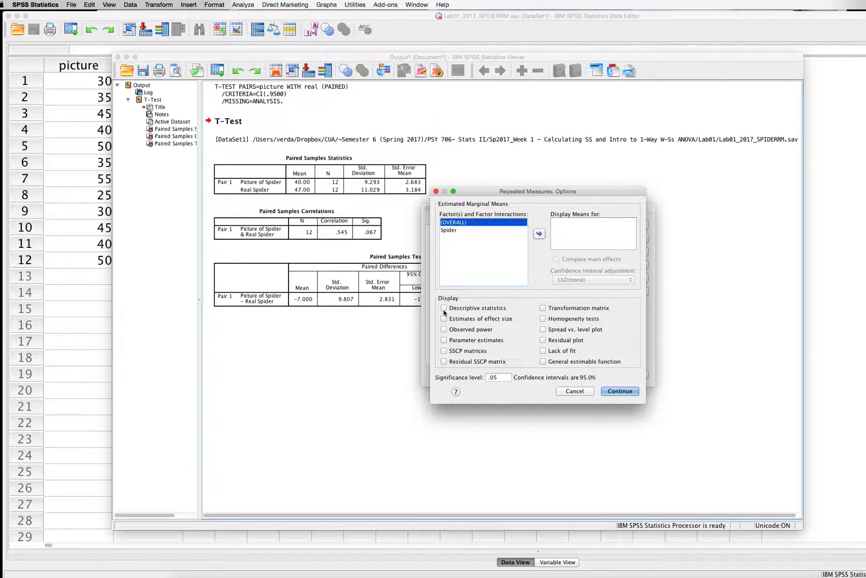
pyautogui.click(631, 392)
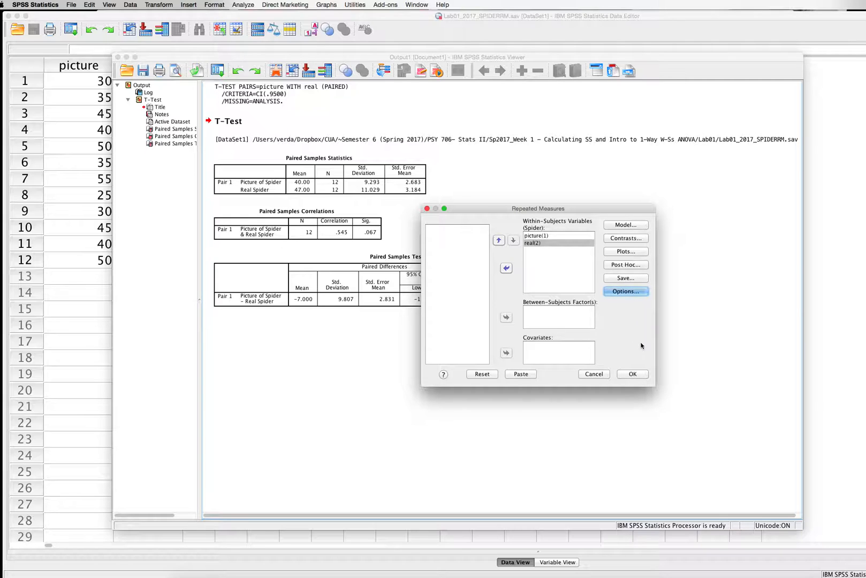
pyautogui.click(636, 376)
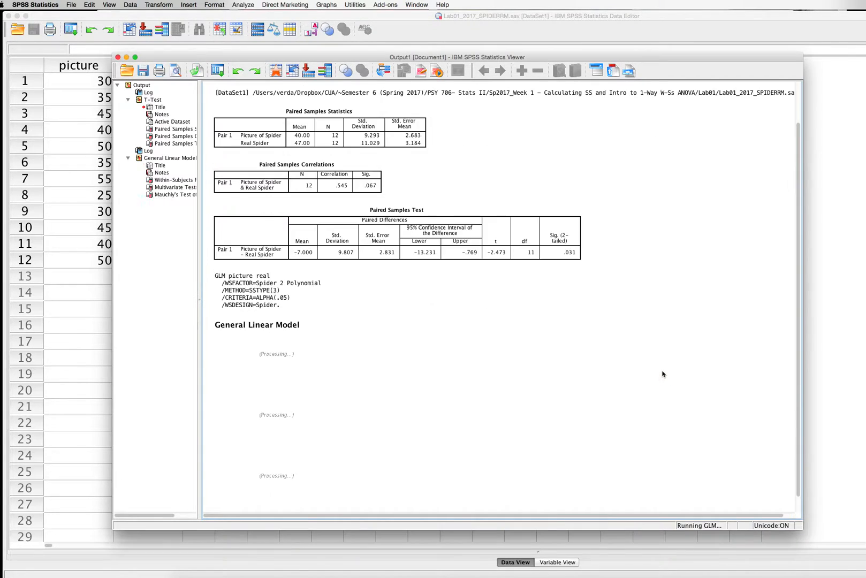
# Examine the General Linear Model output from the Within-Subjects Factors table through Mauchly's Test of Sphericity.
pyautogui.scroll(-5, 663, 374)
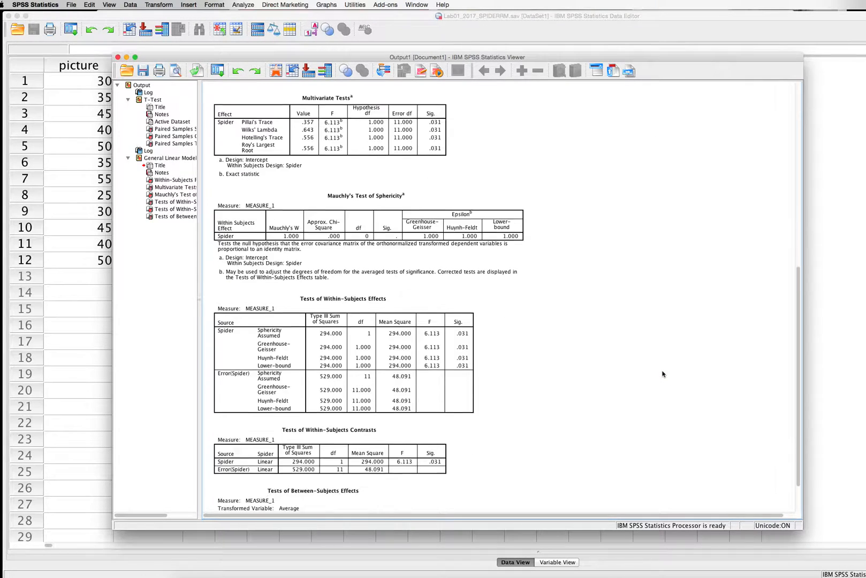
pyautogui.scroll(15, 663, 375)
pyautogui.scroll(-8, 663, 374)
pyautogui.scroll(4, 663, 375)
pyautogui.hscroll(-1, 663, 375)
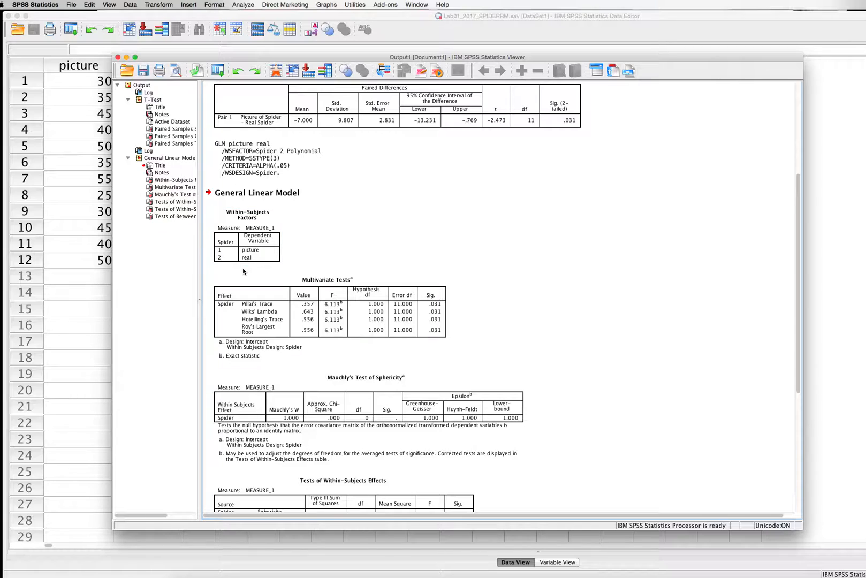
pyautogui.scroll(-5, 580, 299)
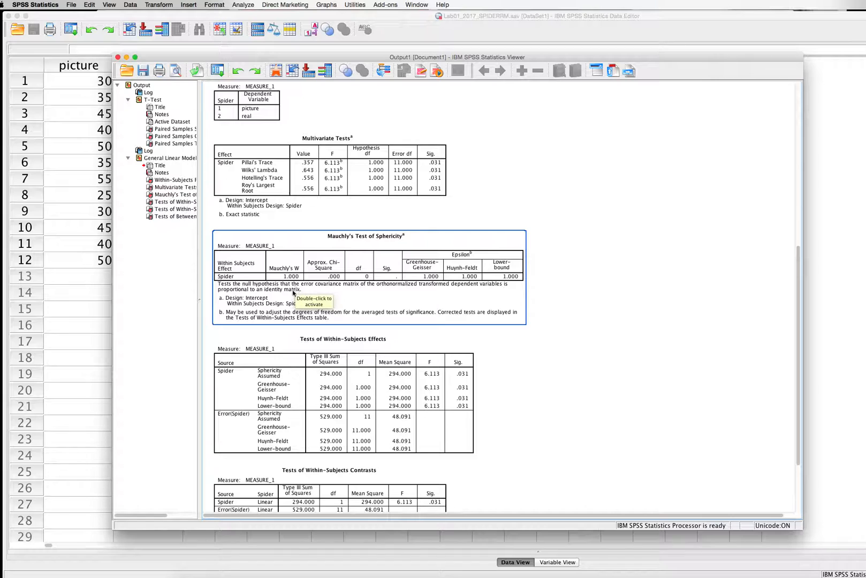
pyautogui.click(554, 291)
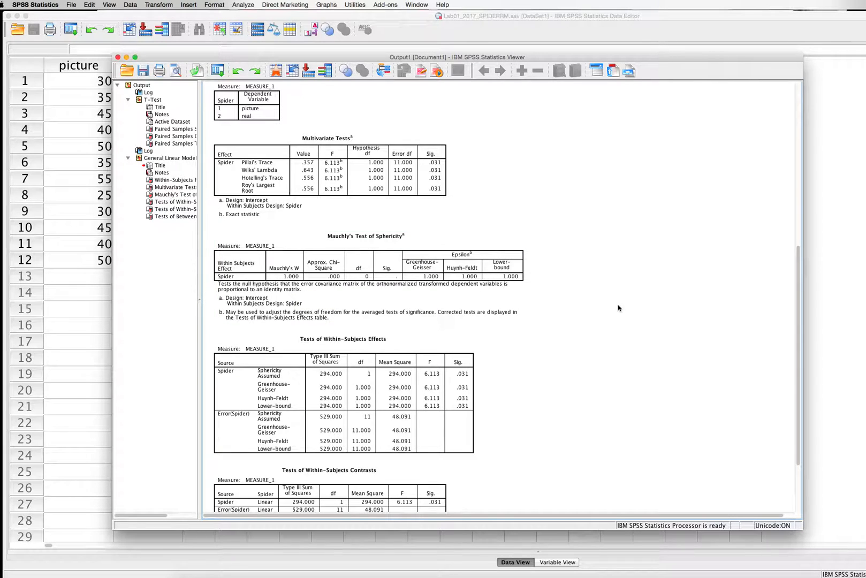
# Compare the Spider effect in Tests of Within-Subjects Effects with the Paired Samples Test result.
pyautogui.scroll(-5, 619, 309)
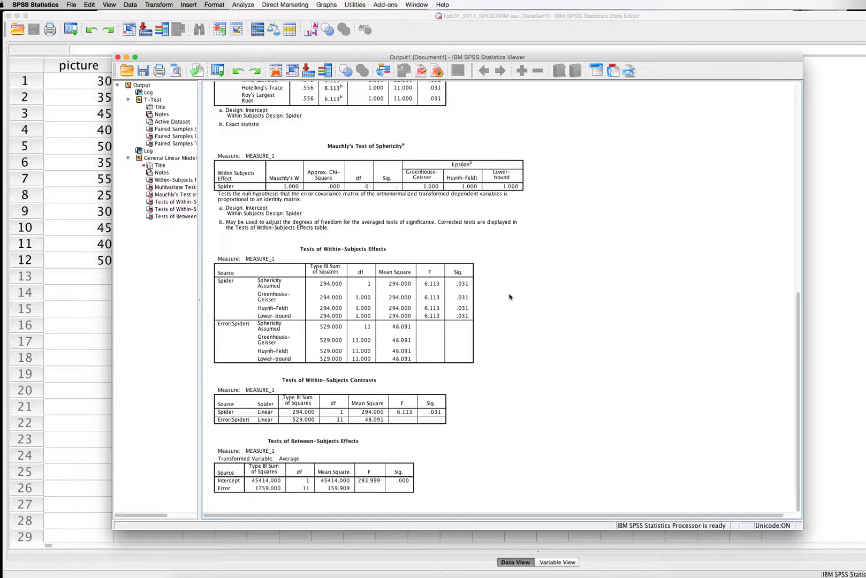
pyautogui.click(267, 291)
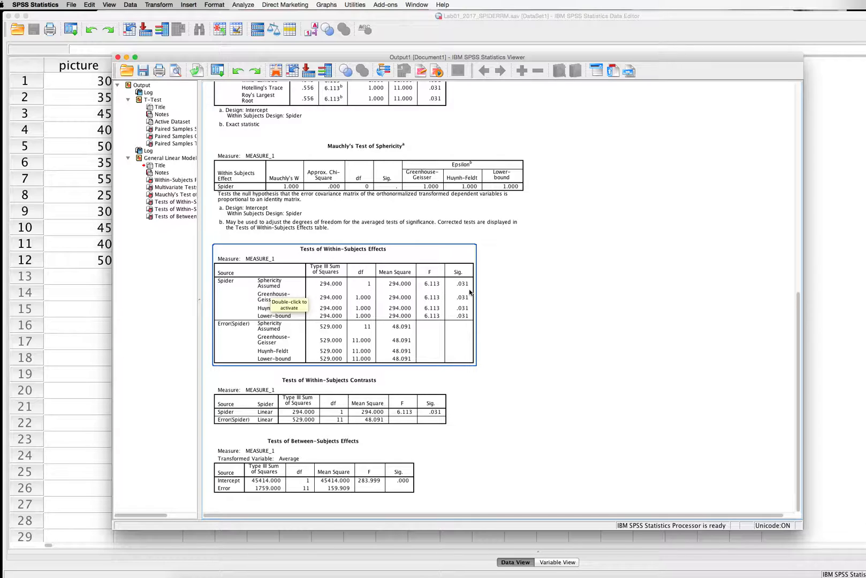
pyautogui.click(517, 304)
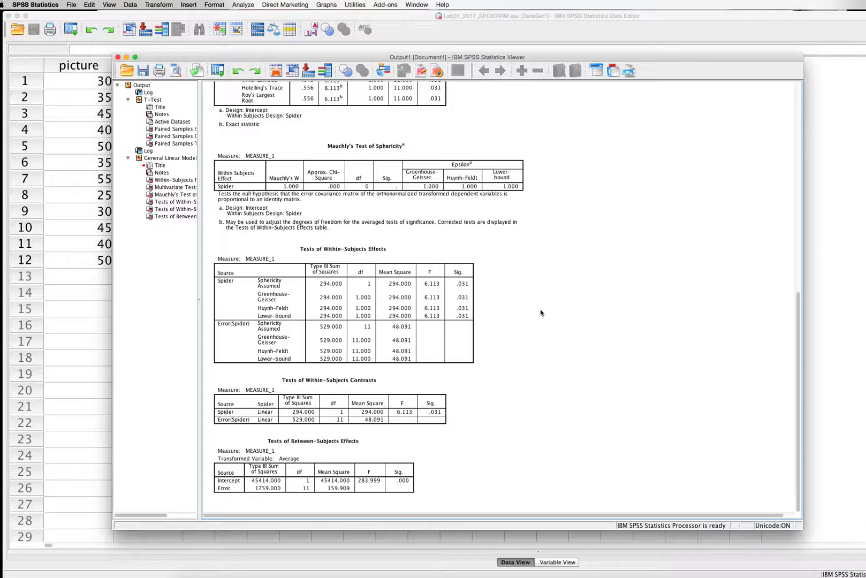
pyautogui.scroll(10, 541, 314)
pyautogui.click(552, 245)
pyautogui.click(537, 262)
pyautogui.scroll(1, 507, 292)
pyautogui.scroll(-10, 506, 292)
pyautogui.click(453, 309)
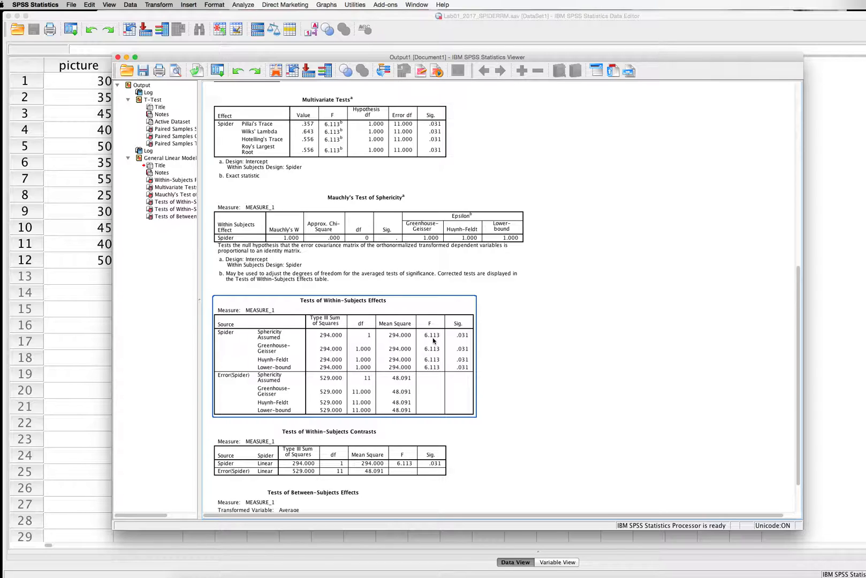
pyautogui.click(507, 340)
pyautogui.scroll(5, 551, 334)
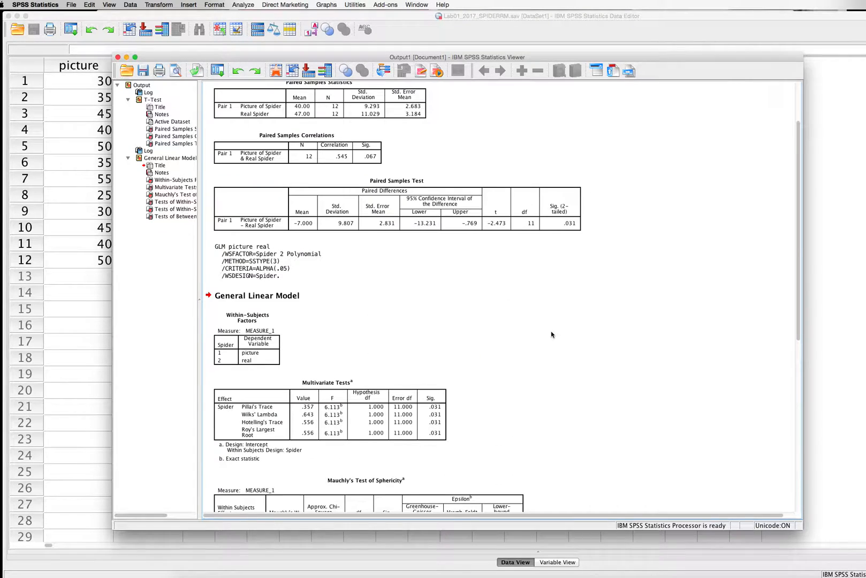
pyautogui.click(497, 233)
pyautogui.click(509, 358)
pyautogui.scroll(-6, 516, 387)
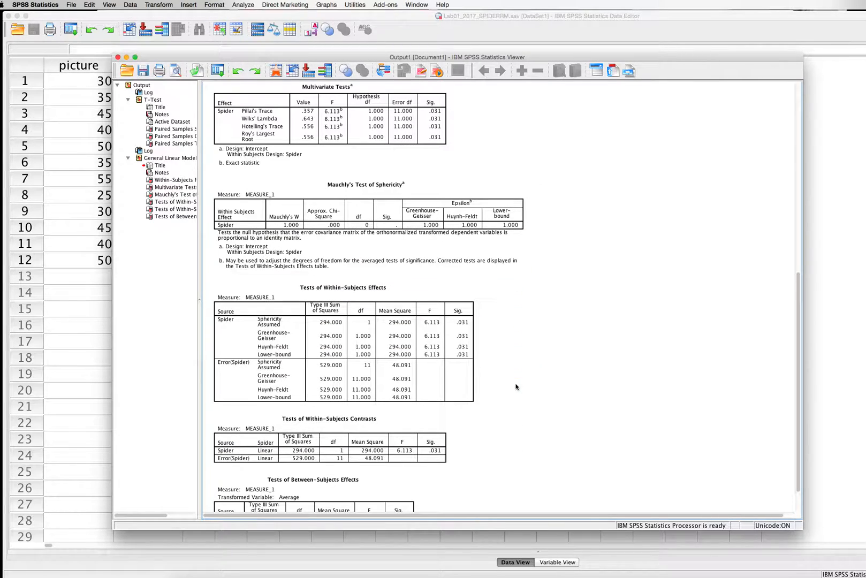
# Examine the effect and error rows in Tests of Within-Subjects Effects and compare them with Tests of Within-Subjects Contrasts.
pyautogui.click(338, 349)
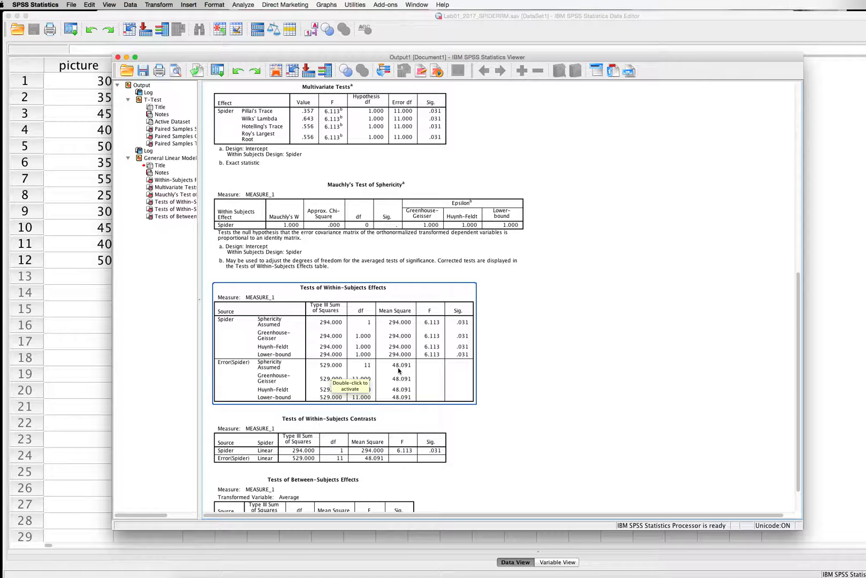
pyautogui.click(480, 379)
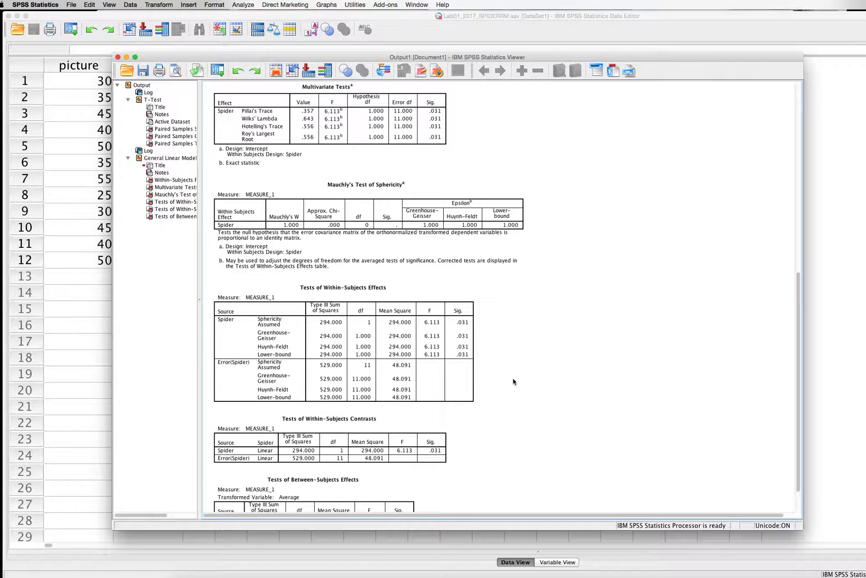
pyautogui.scroll(-3, 513, 382)
pyautogui.click(340, 389)
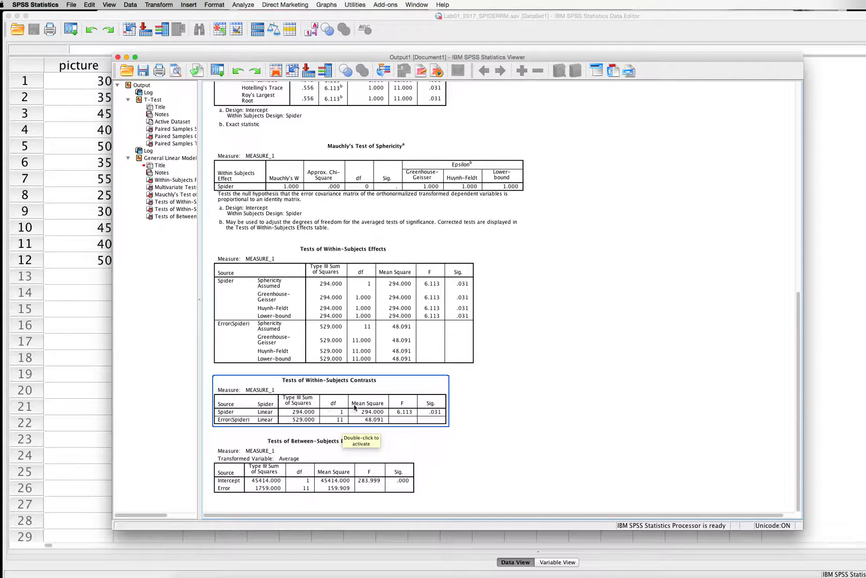
pyautogui.click(345, 395)
pyautogui.click(333, 397)
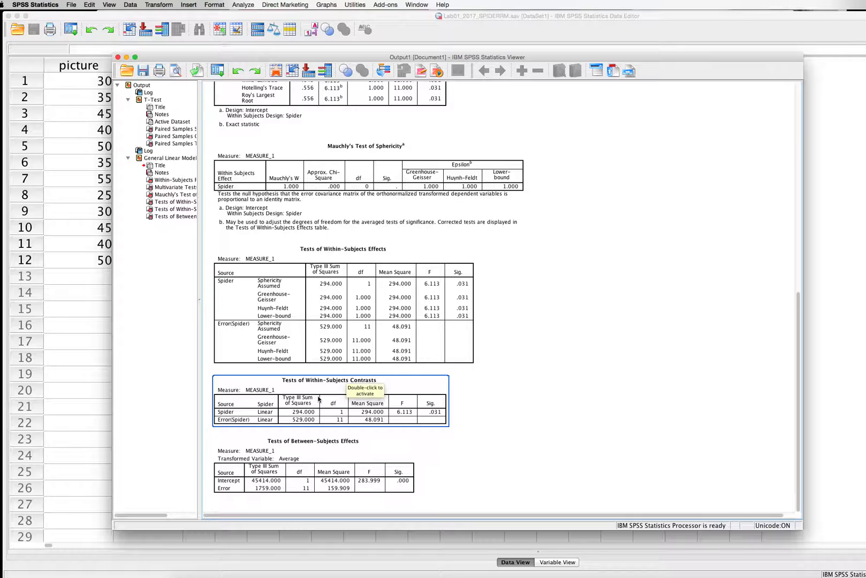
pyautogui.click(461, 410)
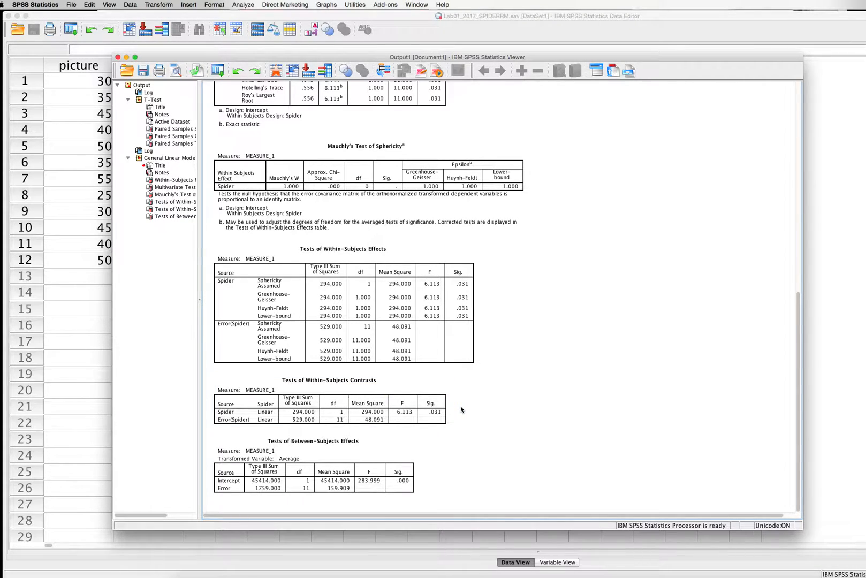
pyautogui.click(341, 411)
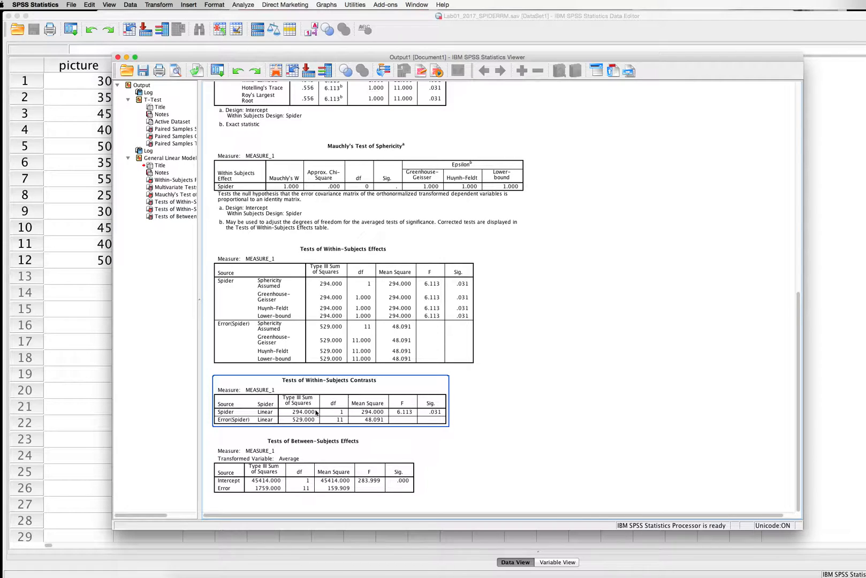
pyautogui.click(361, 360)
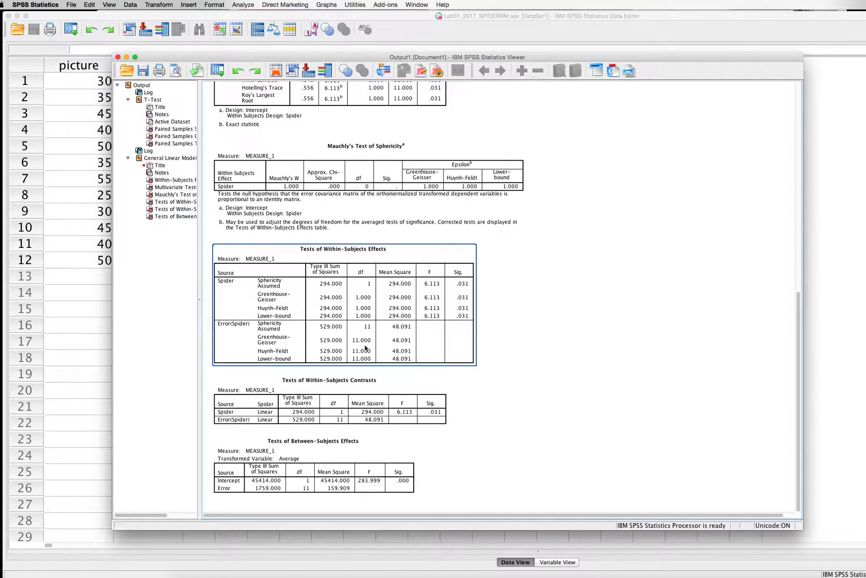
pyautogui.click(494, 420)
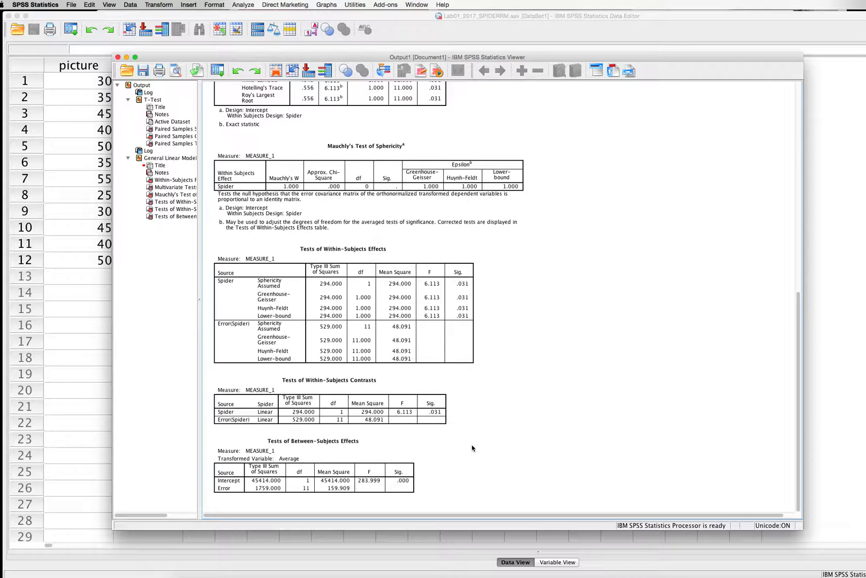
pyautogui.scroll(5, 473, 448)
pyautogui.scroll(-5, 473, 449)
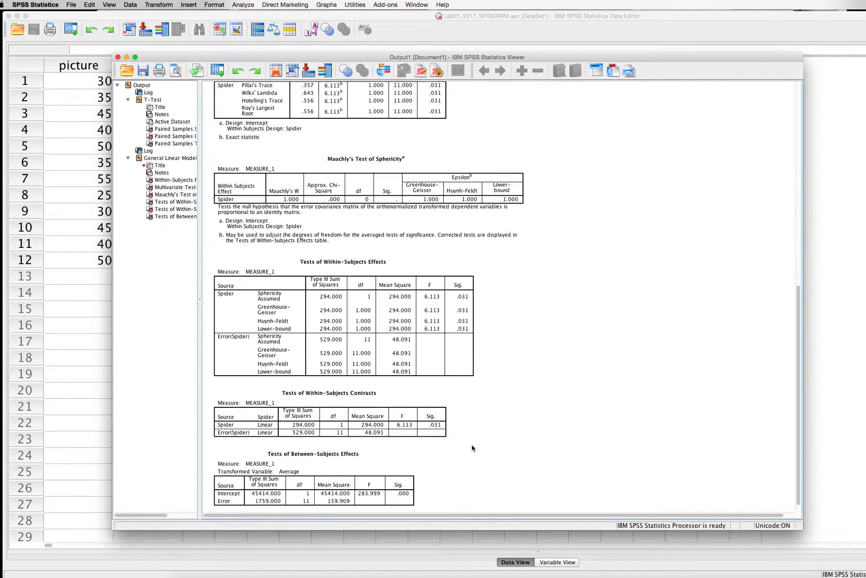